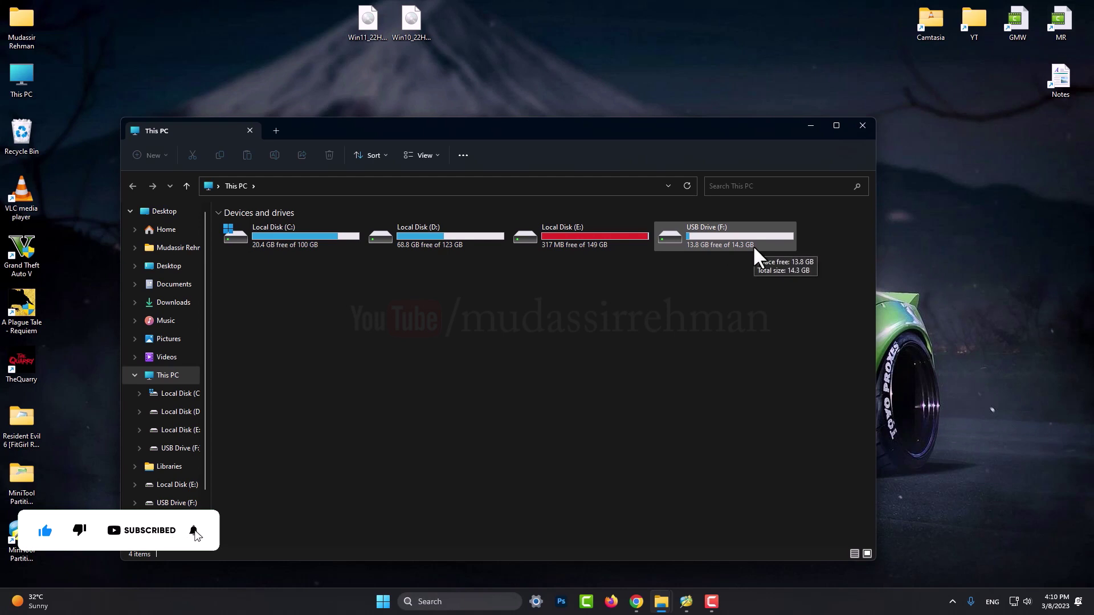
Try to copy the desktop disc image Win10_22H2_EnglishInternational_x64 into the root of USB Drive (F:)
{"action": "double_click", "coordinate": [684, 245]}
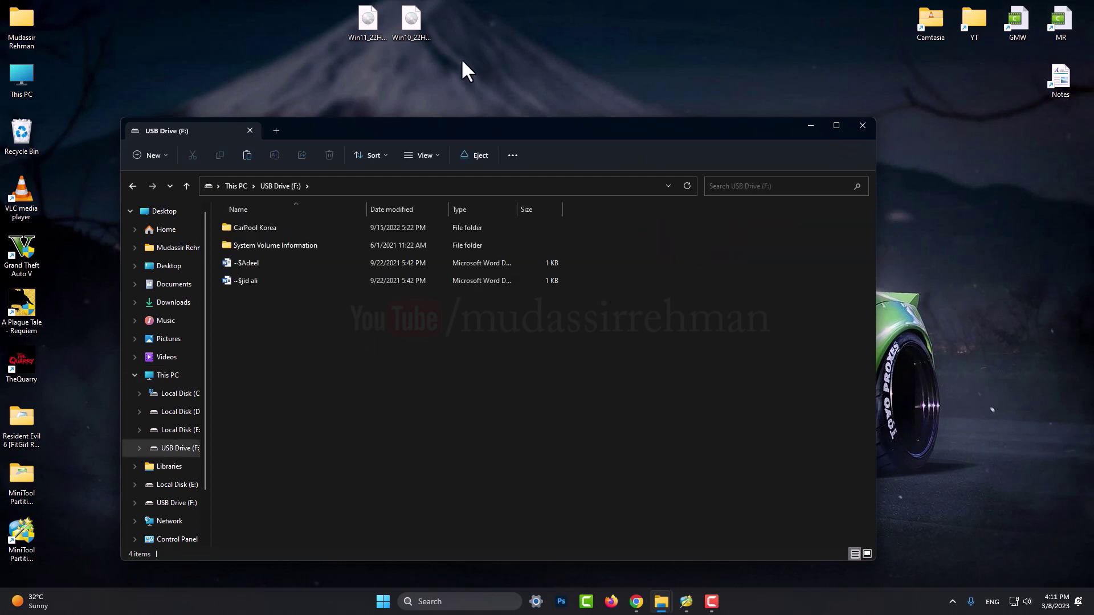
{"action": "right_click", "coordinate": [415, 34]}
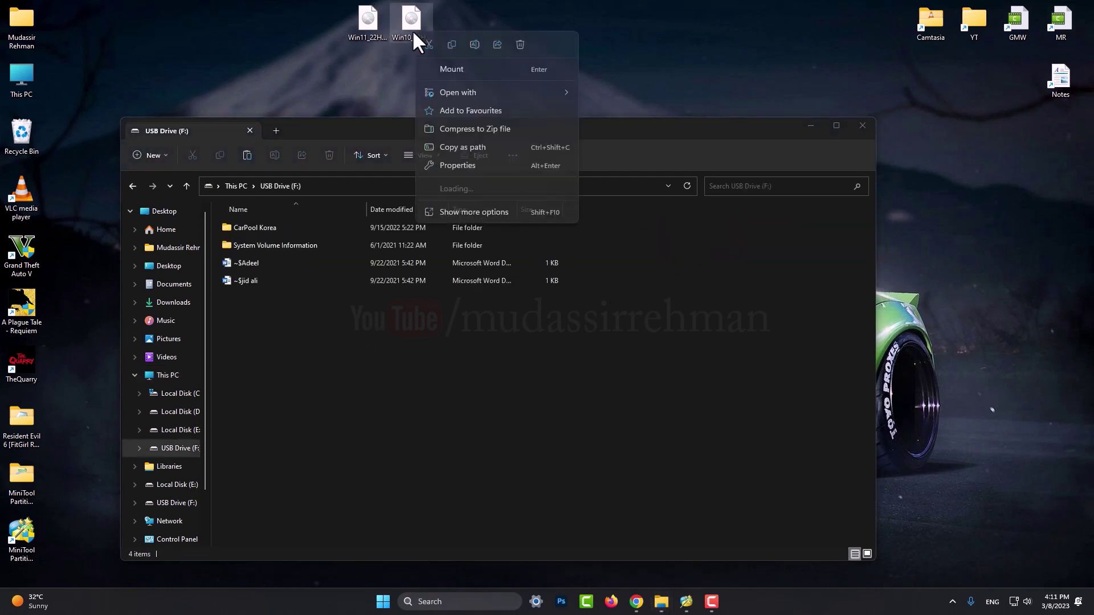
{"action": "left_click", "coordinate": [455, 49]}
{"action": "right_click", "coordinate": [468, 427]}
{"action": "left_click", "coordinate": [479, 433]}
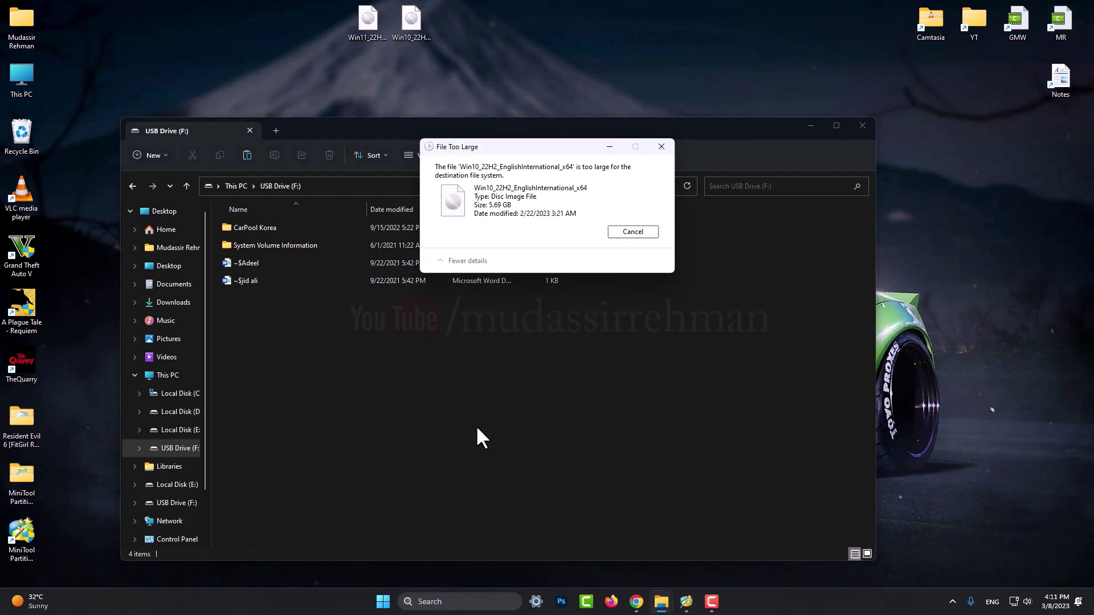
{"action": "left_click_drag", "start_coordinate": [565, 154], "coordinate": [861, 263]}
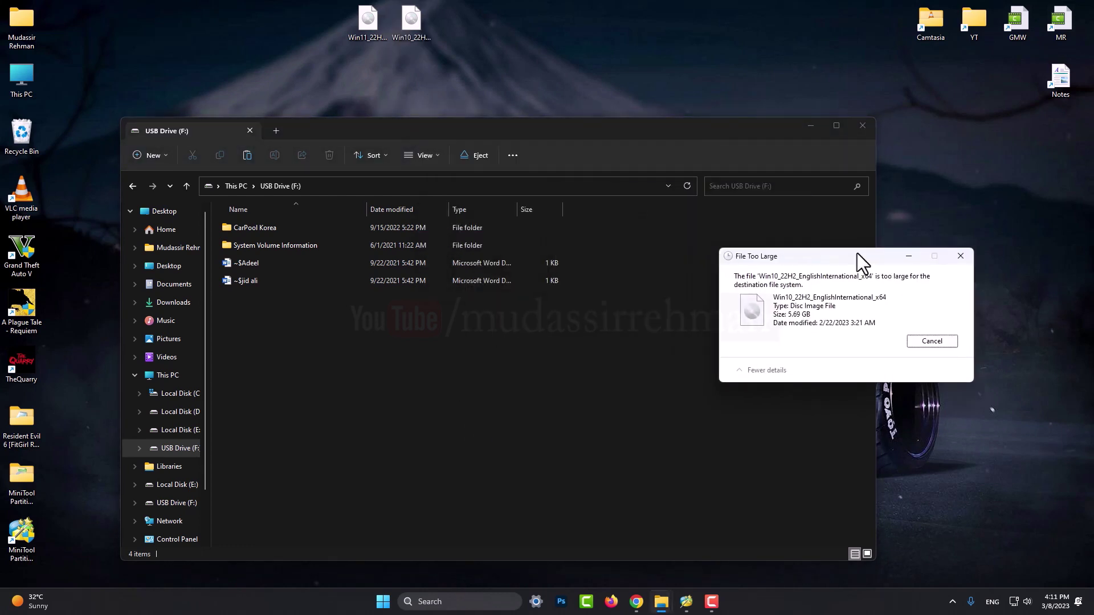
{"action": "left_click", "coordinate": [932, 341]}
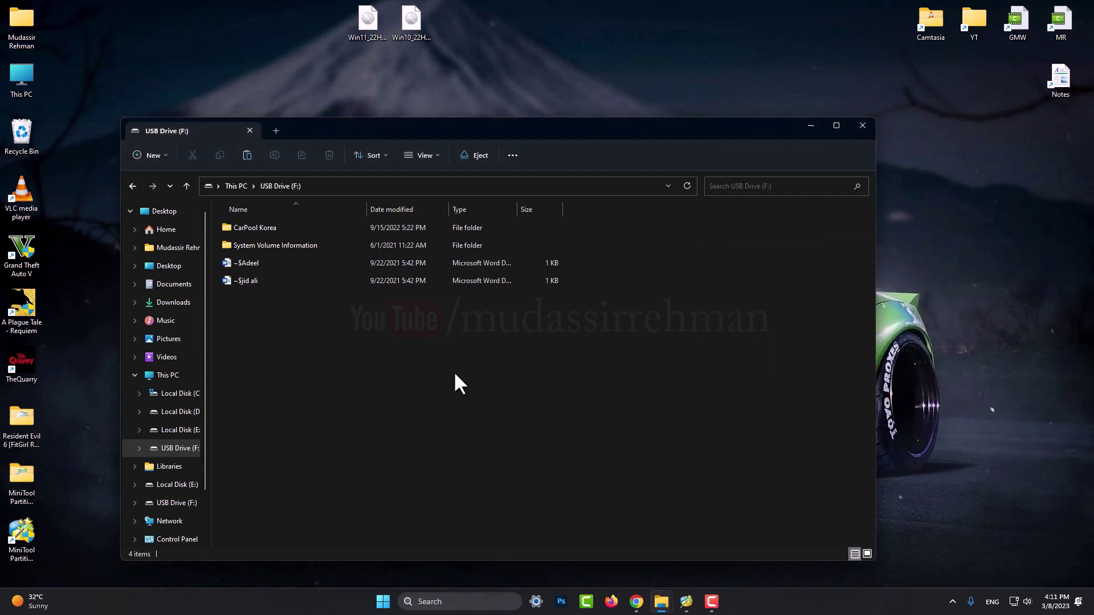
{"action": "left_click_drag", "start_coordinate": [588, 127], "coordinate": [611, 117]}
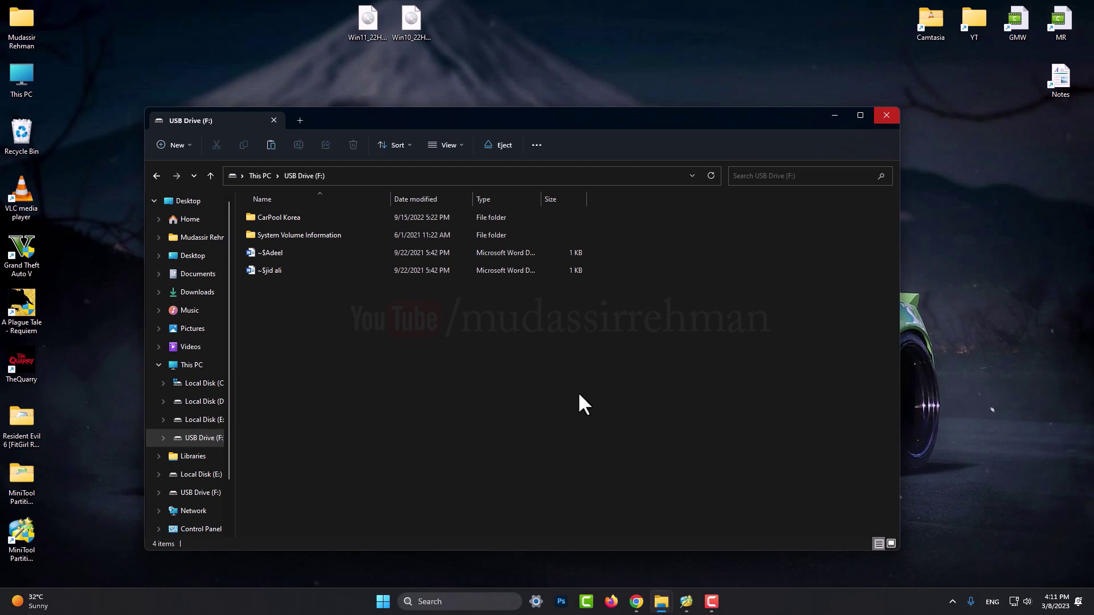
Switch to MiniTool Partition Wizard and examine the file system and available operations of the F: partition on Disk 3
{"action": "left_click", "coordinate": [686, 599]}
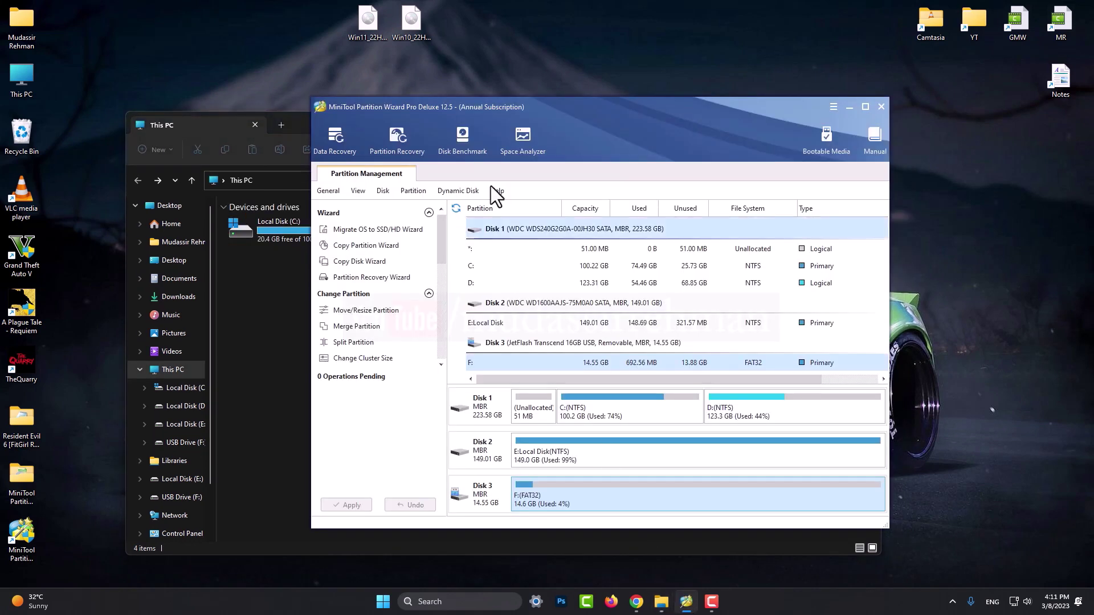
{"action": "left_click_drag", "start_coordinate": [581, 104], "coordinate": [576, 119]}
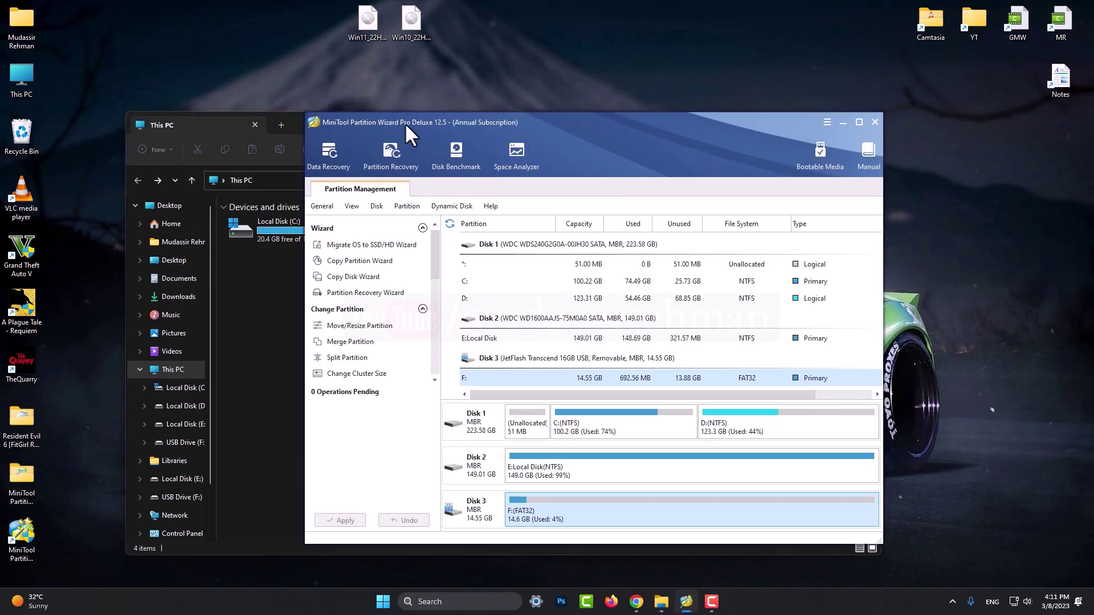
{"action": "right_click", "coordinate": [599, 521]}
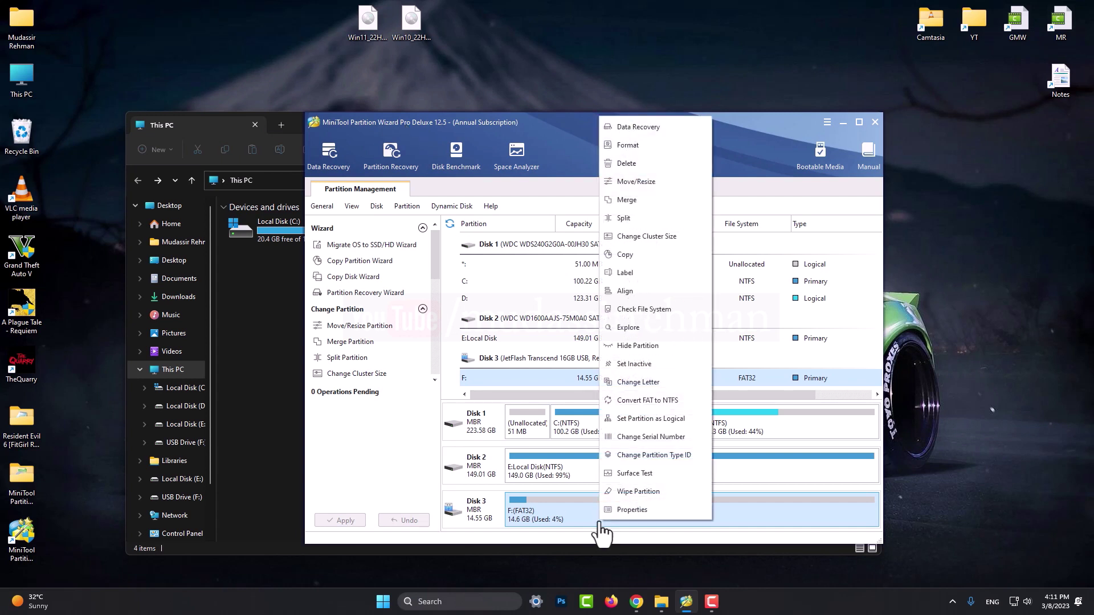
{"action": "left_click", "coordinate": [539, 520]}
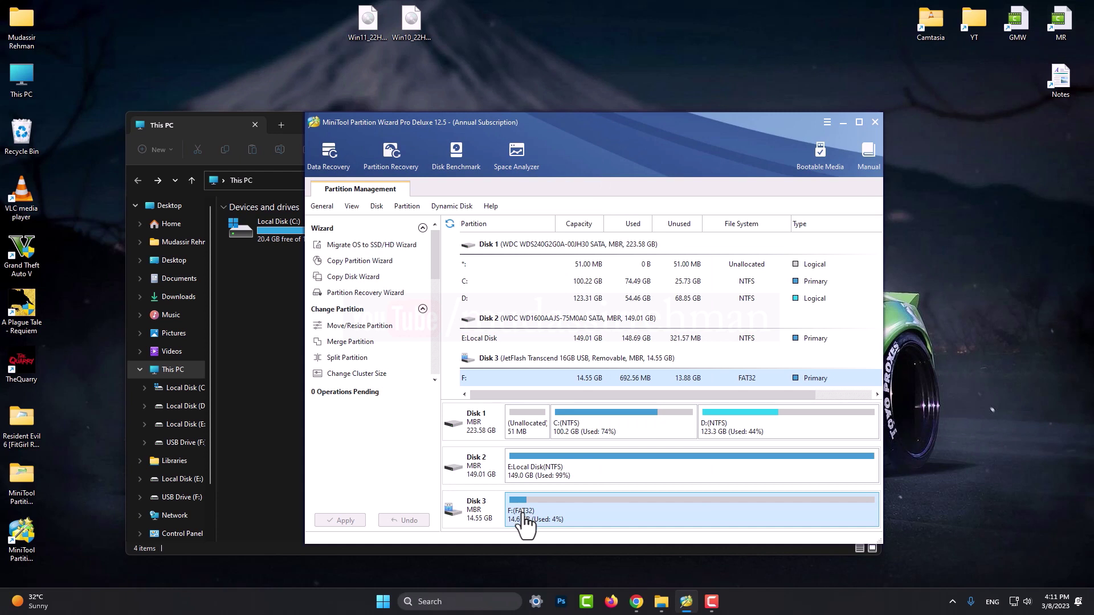
{"action": "right_click", "coordinate": [588, 514]}
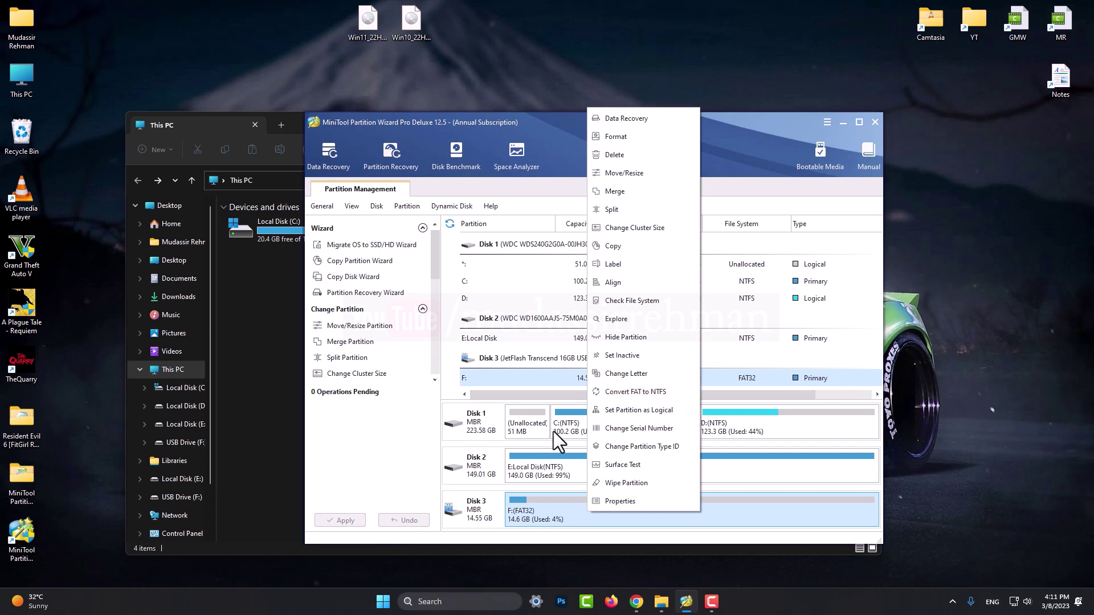
{"action": "left_click", "coordinate": [397, 417]}
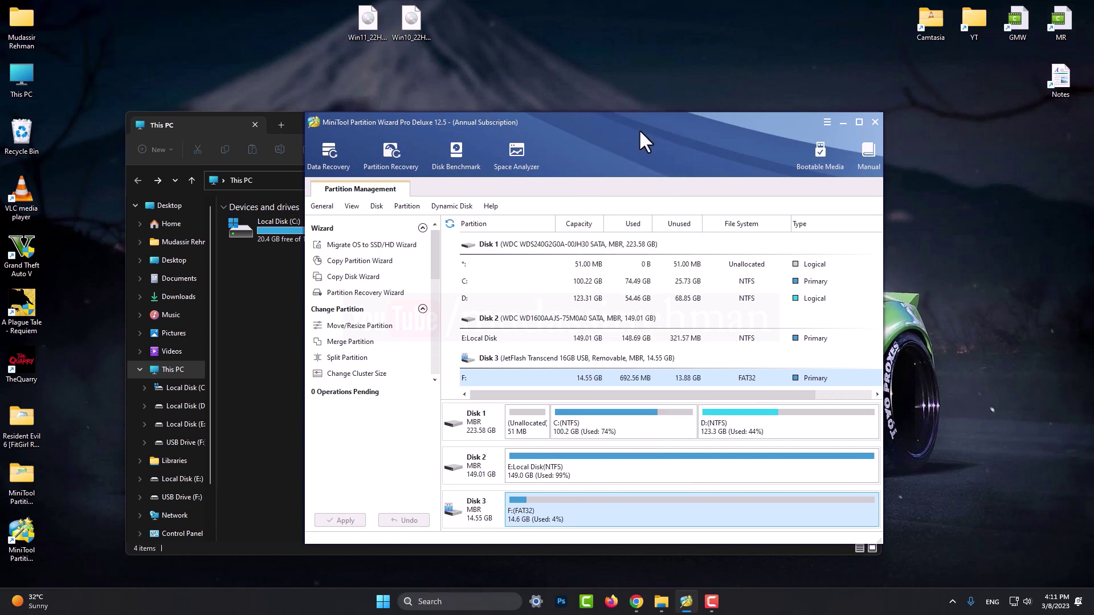
{"action": "left_click_drag", "start_coordinate": [645, 124], "coordinate": [671, 123]}
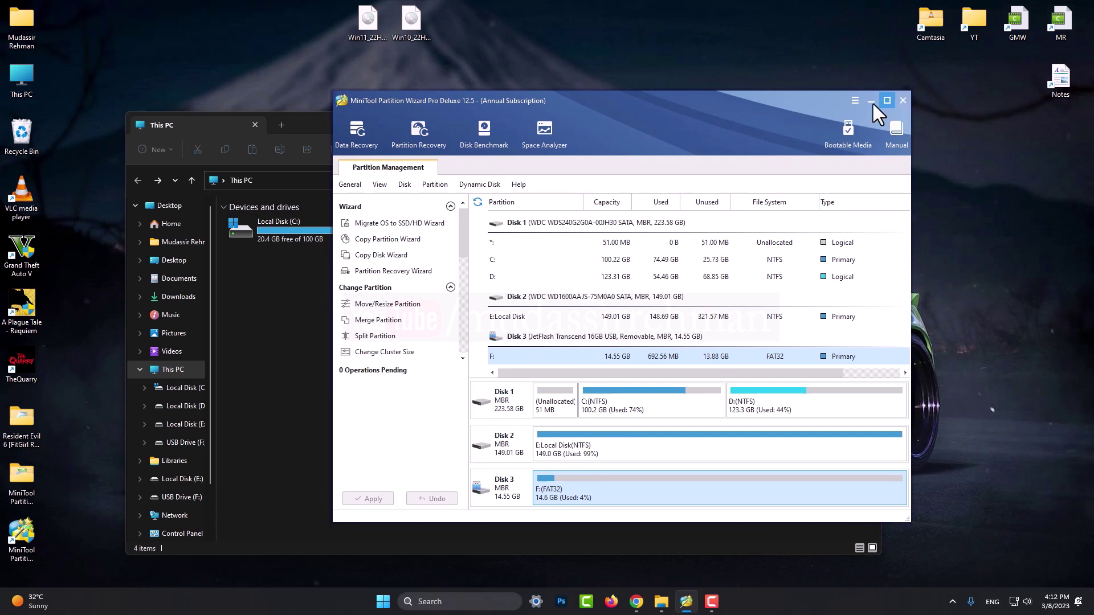
{"action": "left_click", "coordinate": [868, 120]}
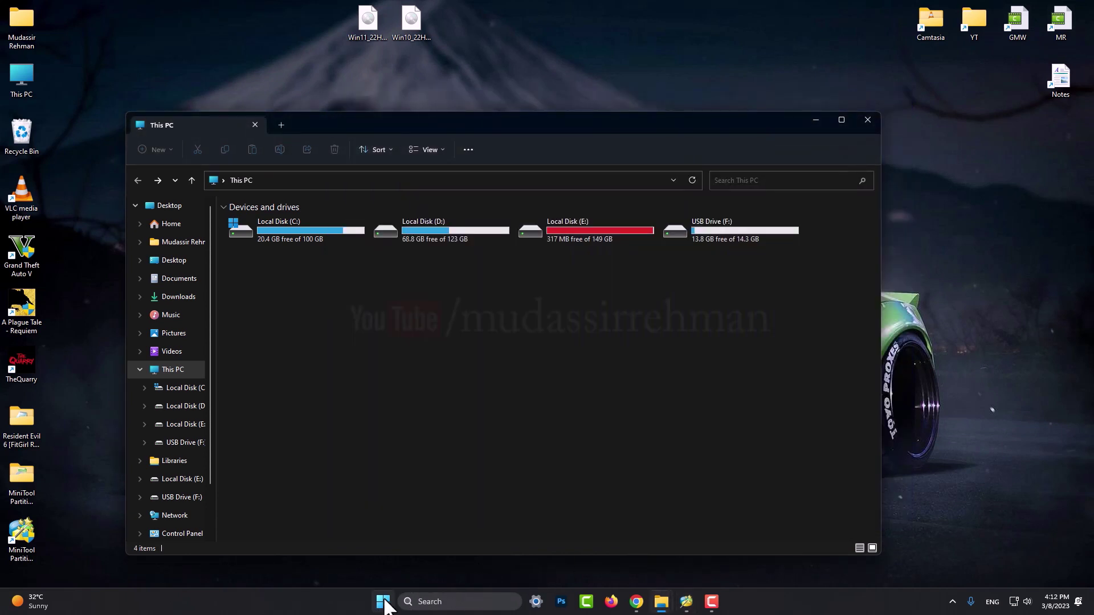
Search Windows for cmd and launch Command Prompt as administrator
{"action": "left_click", "coordinate": [455, 600]}
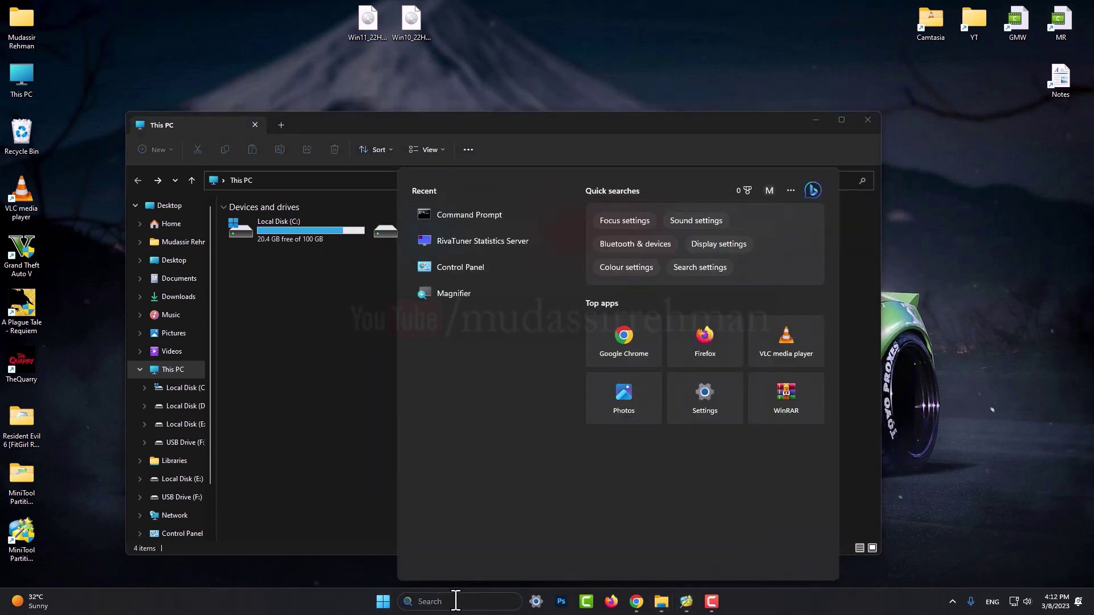
{"action": "type", "text": "c"}
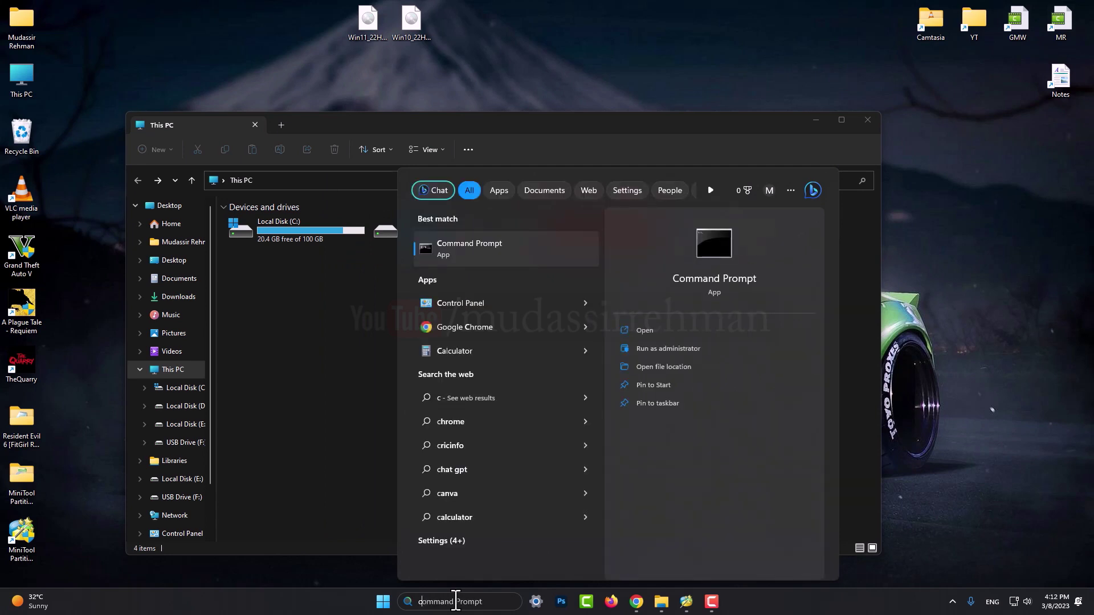
{"action": "type", "text": "md"}
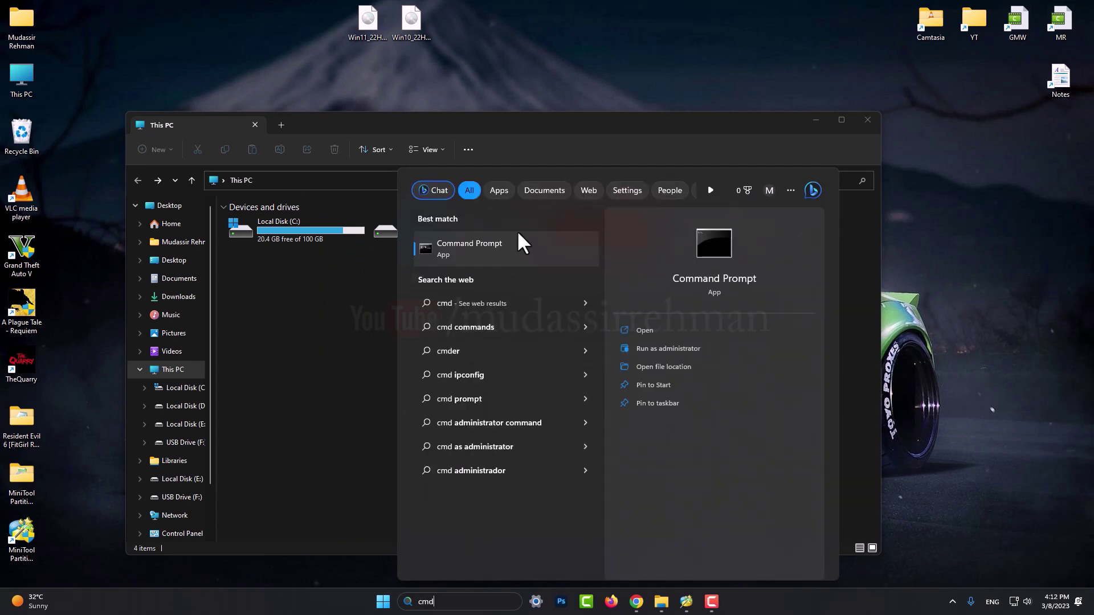
{"action": "right_click", "coordinate": [486, 256]}
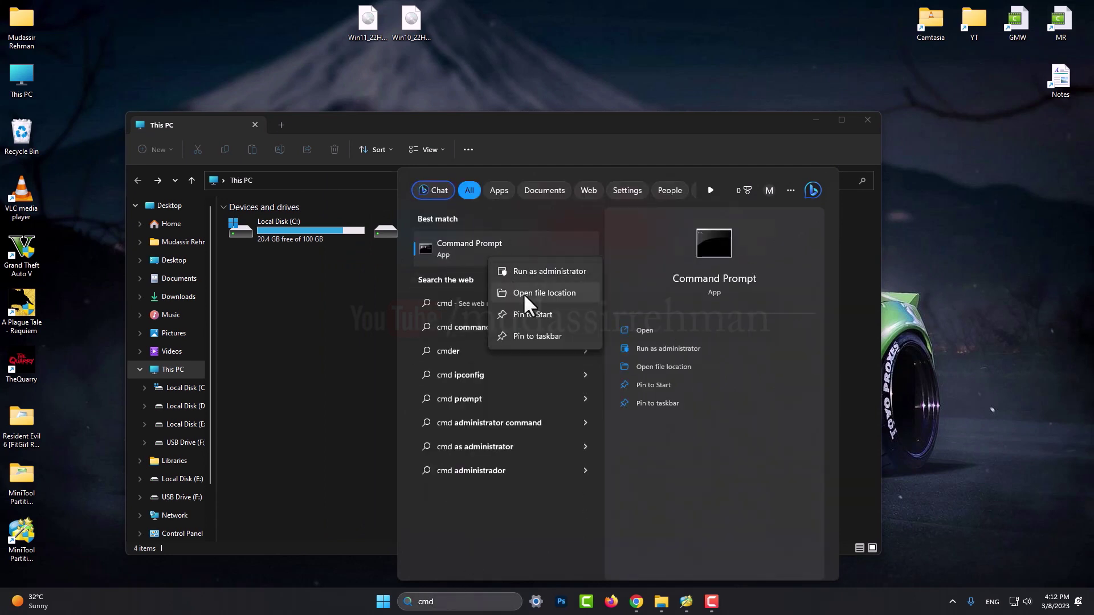
{"action": "left_click", "coordinate": [529, 272]}
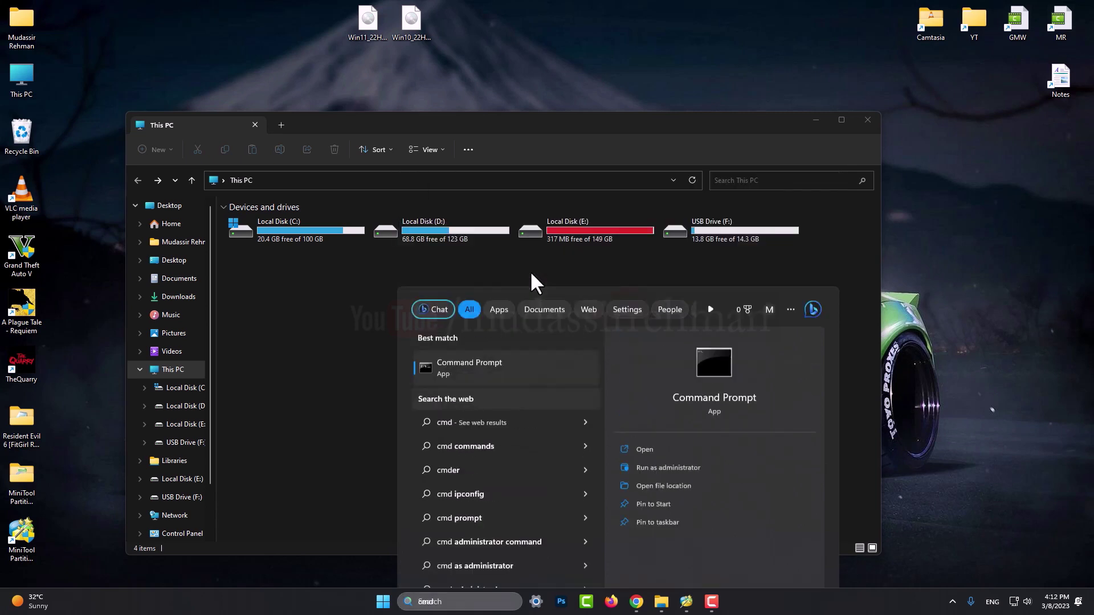
{"action": "left_click_drag", "start_coordinate": [393, 102], "coordinate": [670, 209]}
Display the syntax and options of the convert command by running "help convert"
{"action": "left_click", "coordinate": [599, 310]}
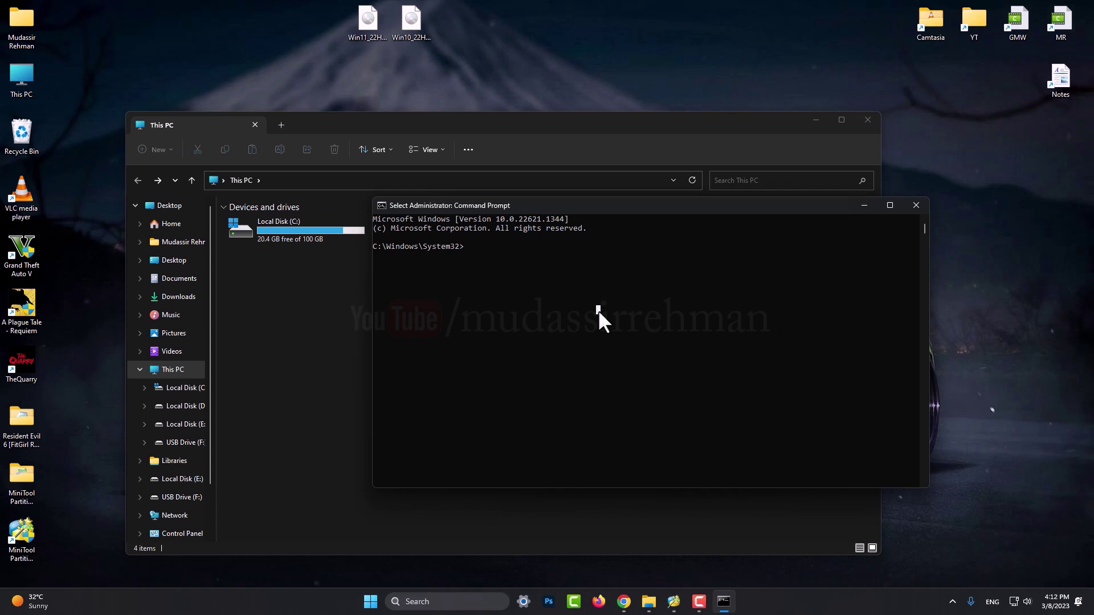
{"action": "type", "text": "help"}
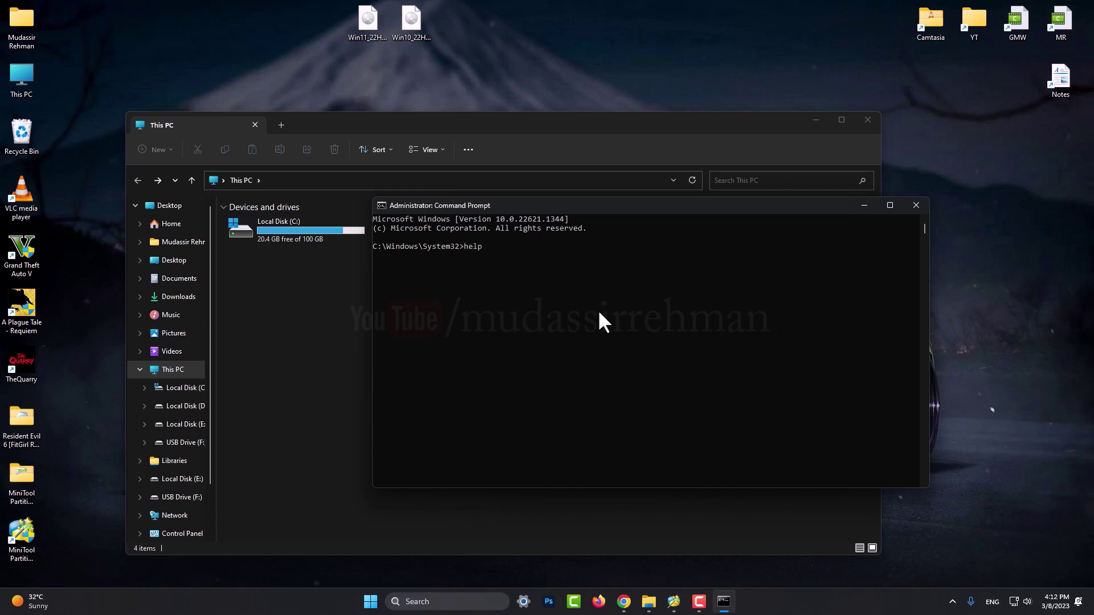
{"action": "type", "text": " convert"}
{"action": "key", "text": "Return"}
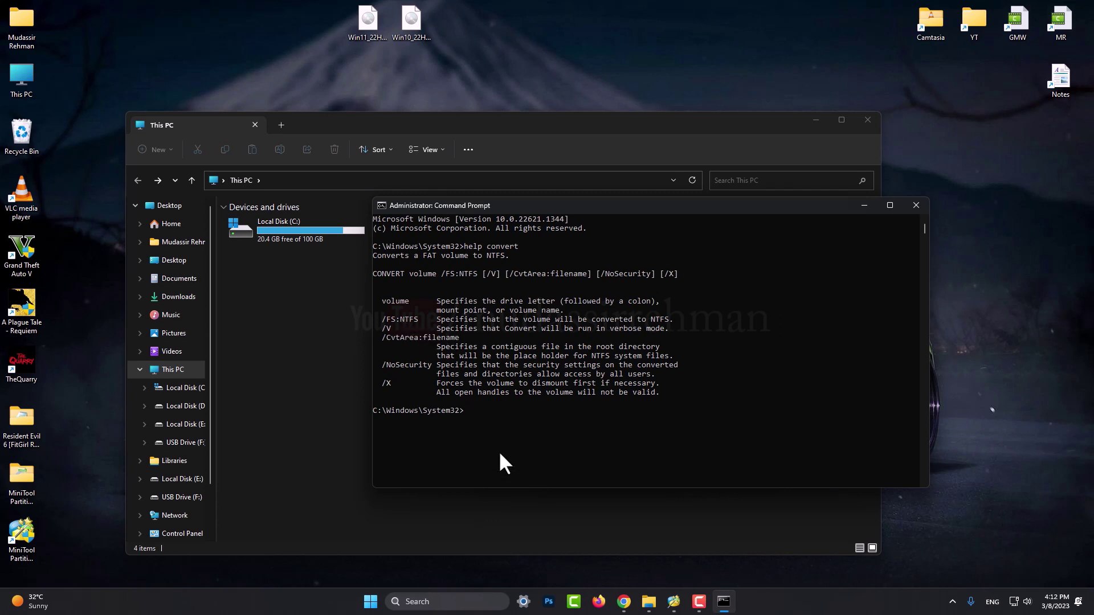
Convert the USB drive to NTFS by running "convert F: /fs:ntfs", and exit Command Prompt once the conversion ends
{"action": "left_click_drag", "start_coordinate": [594, 201], "coordinate": [677, 279]}
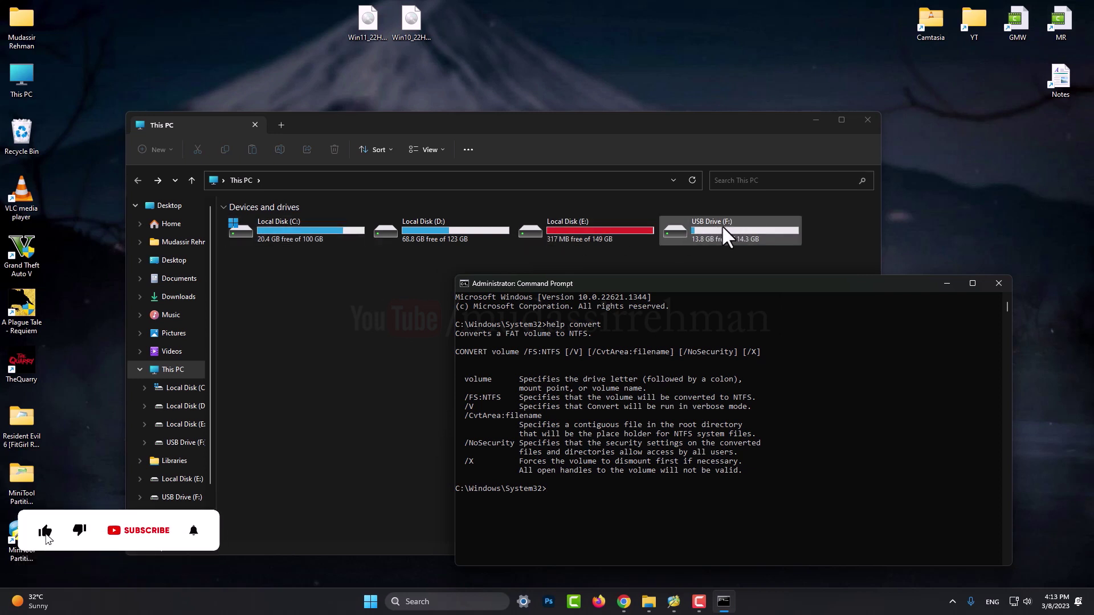
{"action": "left_click_drag", "start_coordinate": [725, 276], "coordinate": [757, 273]}
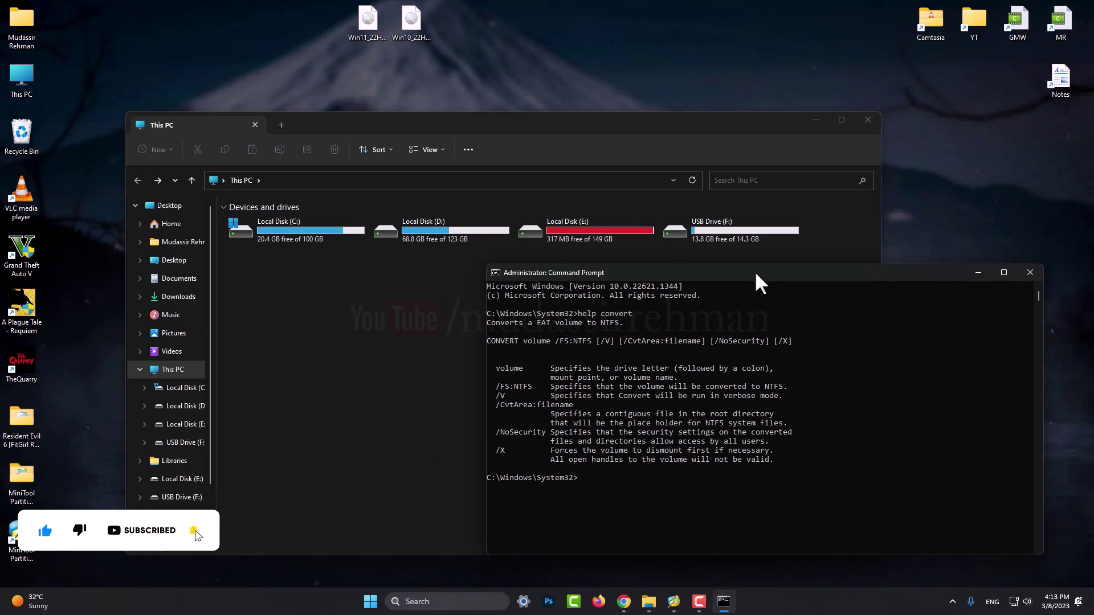
{"action": "type", "text": "con"}
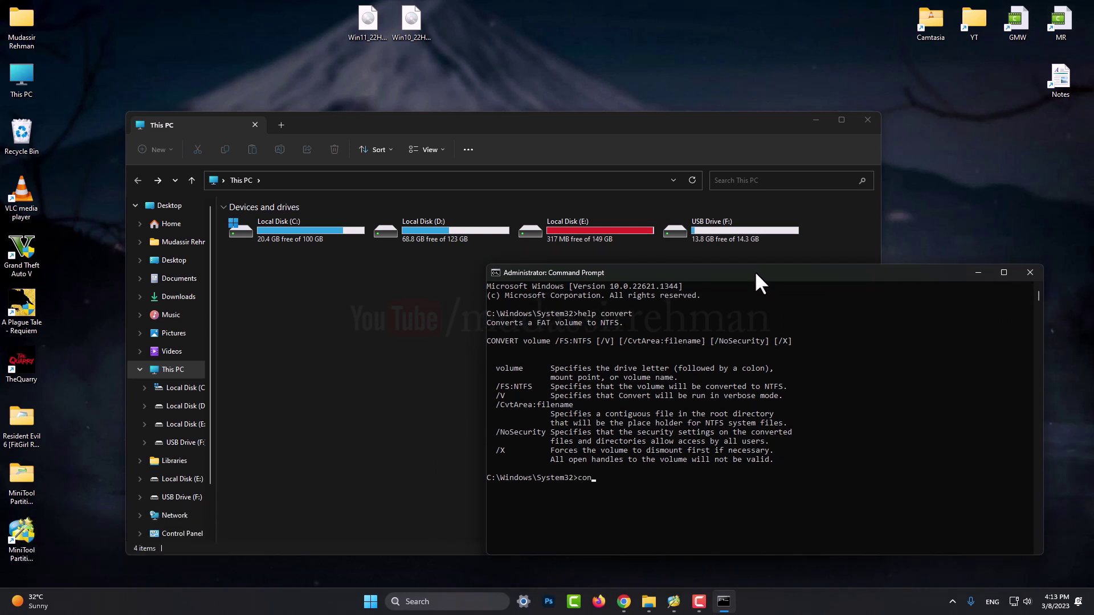
{"action": "type", "text": "vert F"}
{"action": "type", "text": ": /fs:ntfs"}
{"action": "left_click_drag", "start_coordinate": [907, 269], "coordinate": [914, 222]}
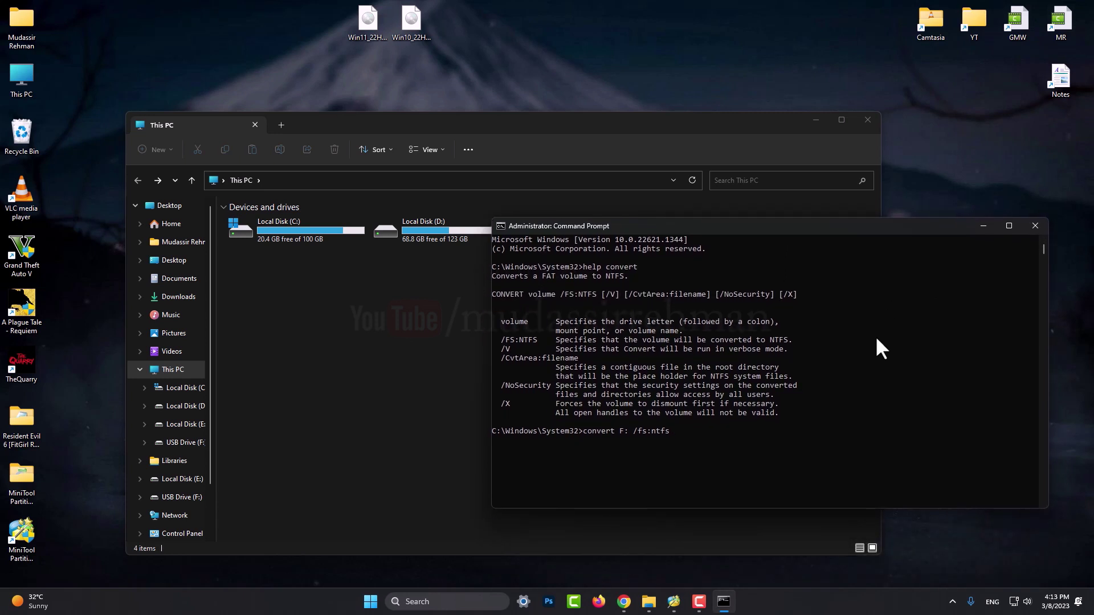
{"action": "key", "text": "Return"}
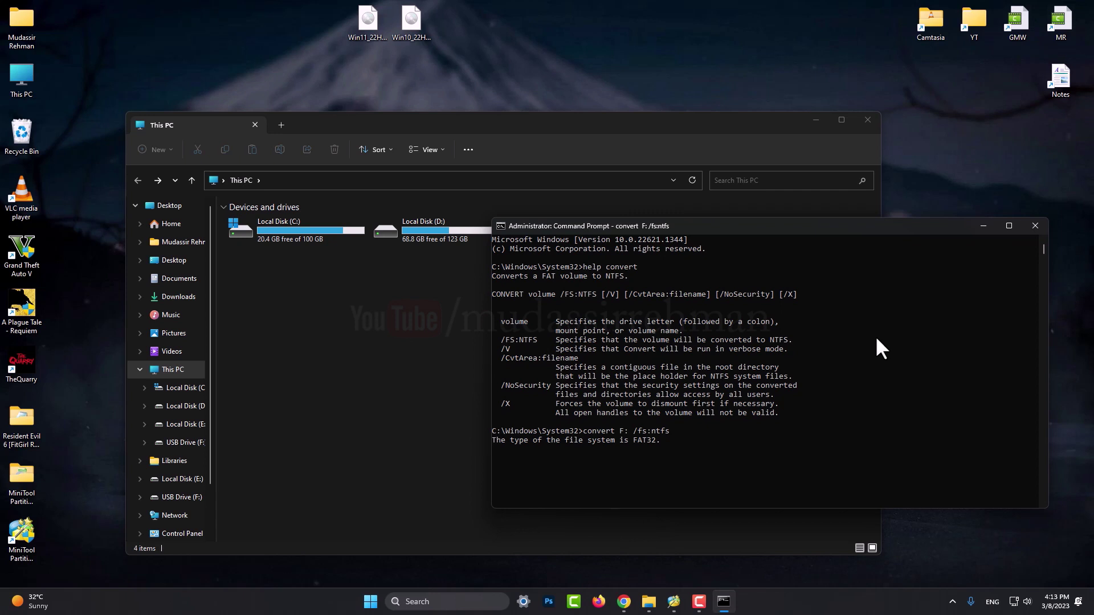
{"action": "scroll", "coordinate": [882, 348], "scroll_direction": "down", "scroll_amount": 3}
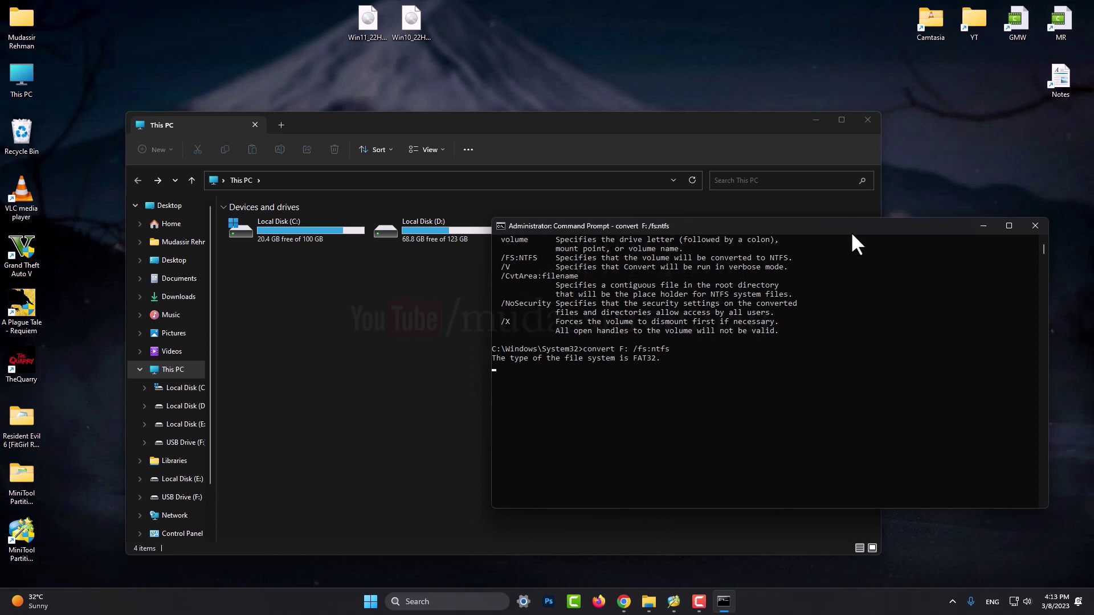
{"action": "left_click_drag", "start_coordinate": [853, 235], "coordinate": [881, 302]}
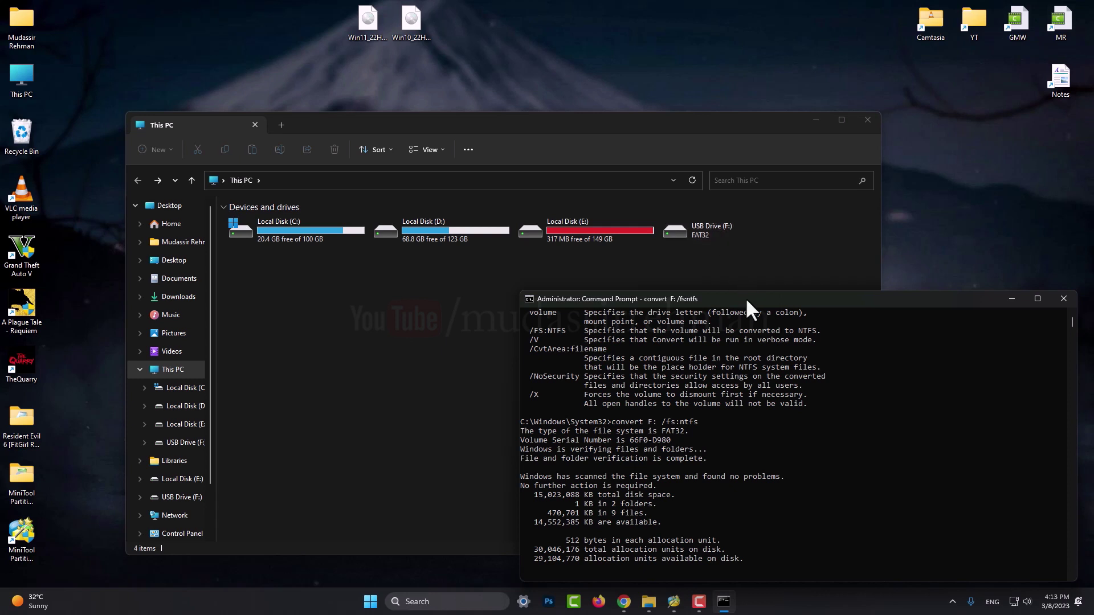
{"action": "left_click_drag", "start_coordinate": [745, 298], "coordinate": [765, 272]}
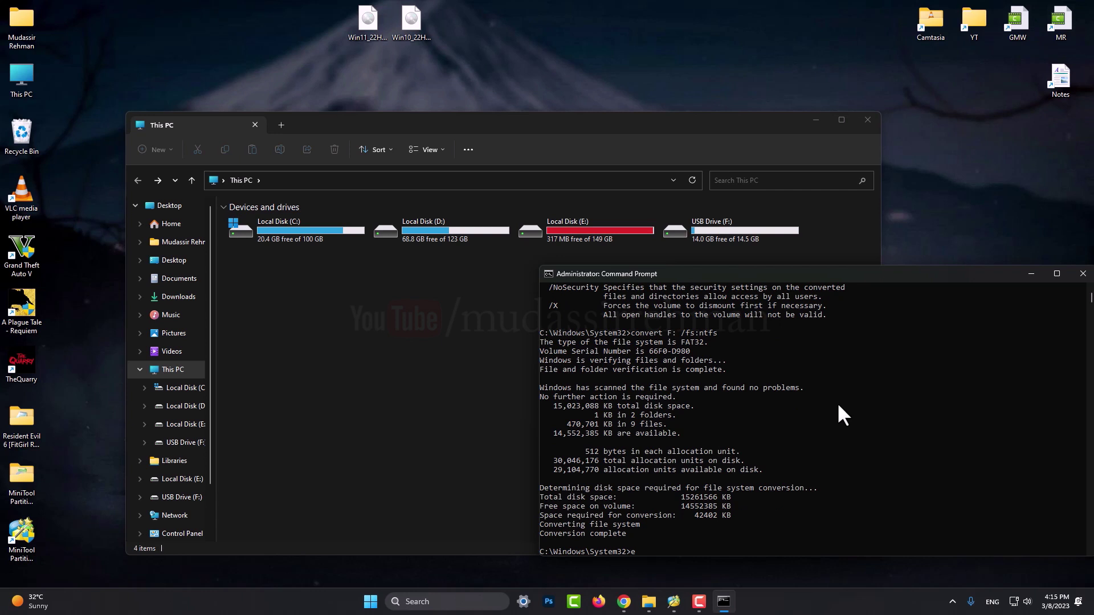
{"action": "type", "text": "it"}
{"action": "key", "text": "Return"}
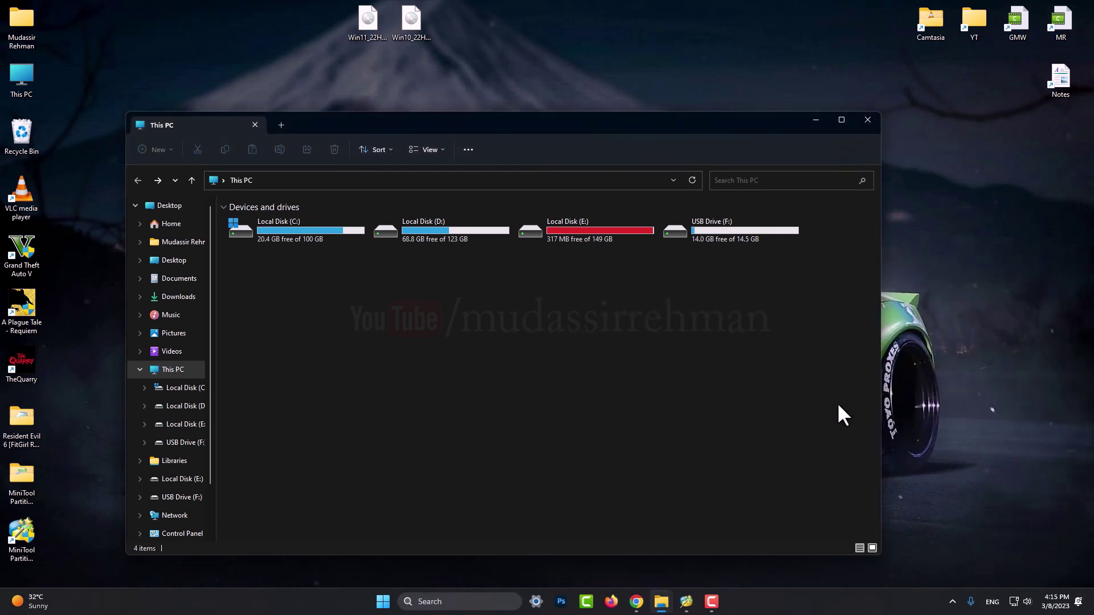
Check the file system of USB Drive (F:) in its properties and open the drive
{"action": "right_click", "coordinate": [764, 221]}
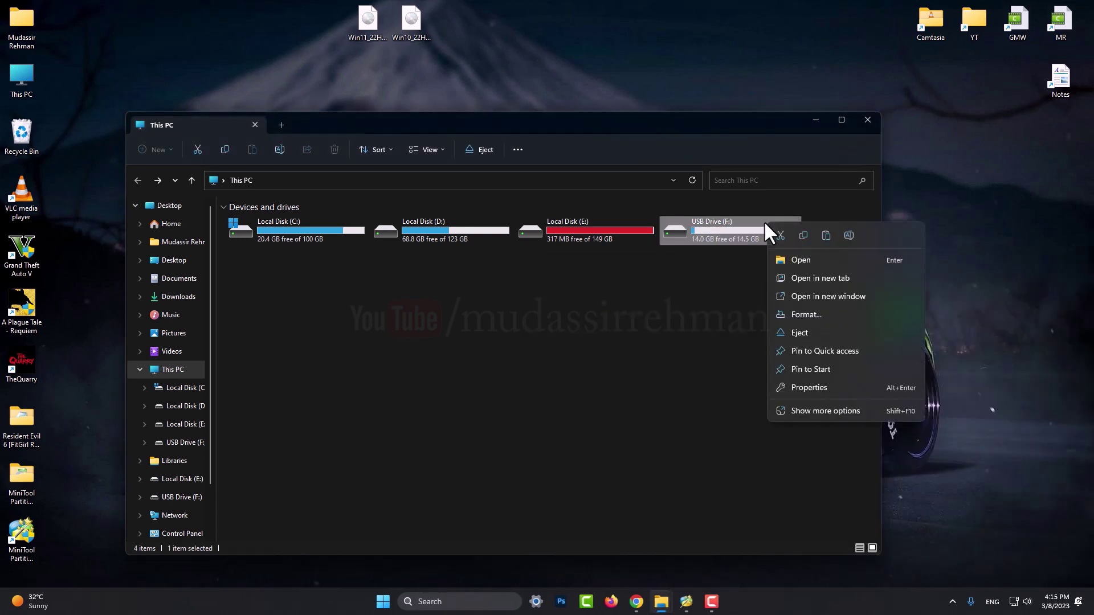
{"action": "left_click", "coordinate": [811, 387]}
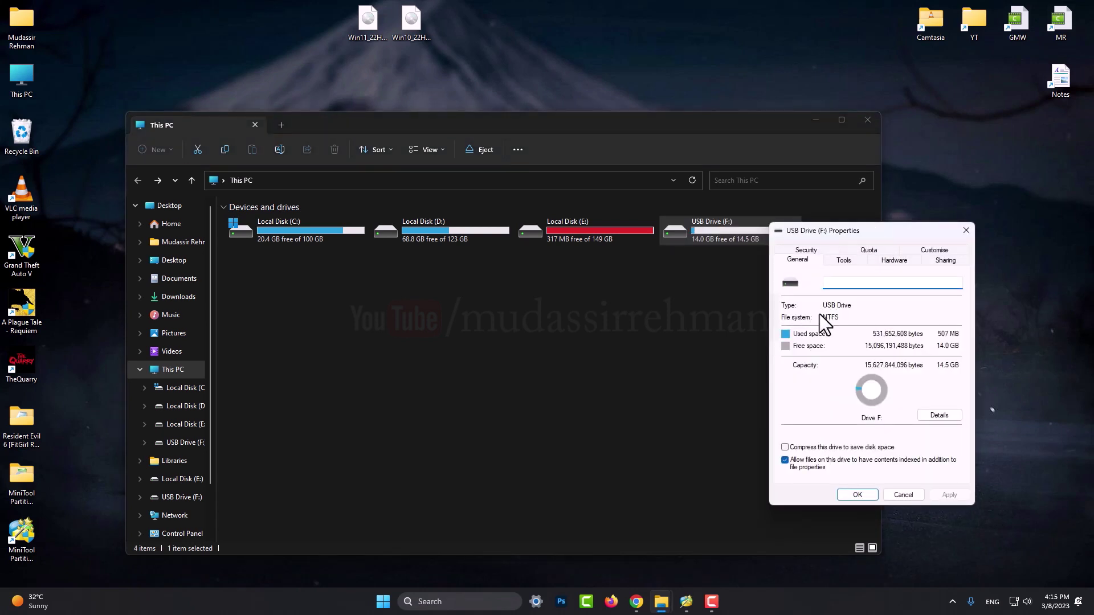
{"action": "left_click_drag", "start_coordinate": [885, 232], "coordinate": [867, 278]}
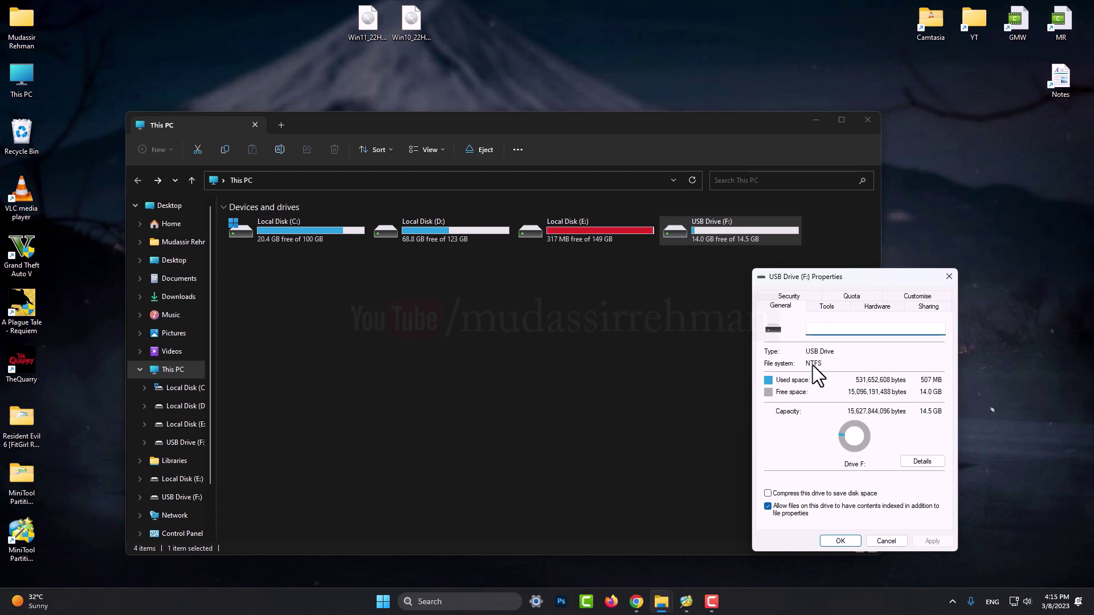
{"action": "left_click", "coordinate": [848, 541]}
{"action": "double_click", "coordinate": [696, 232]}
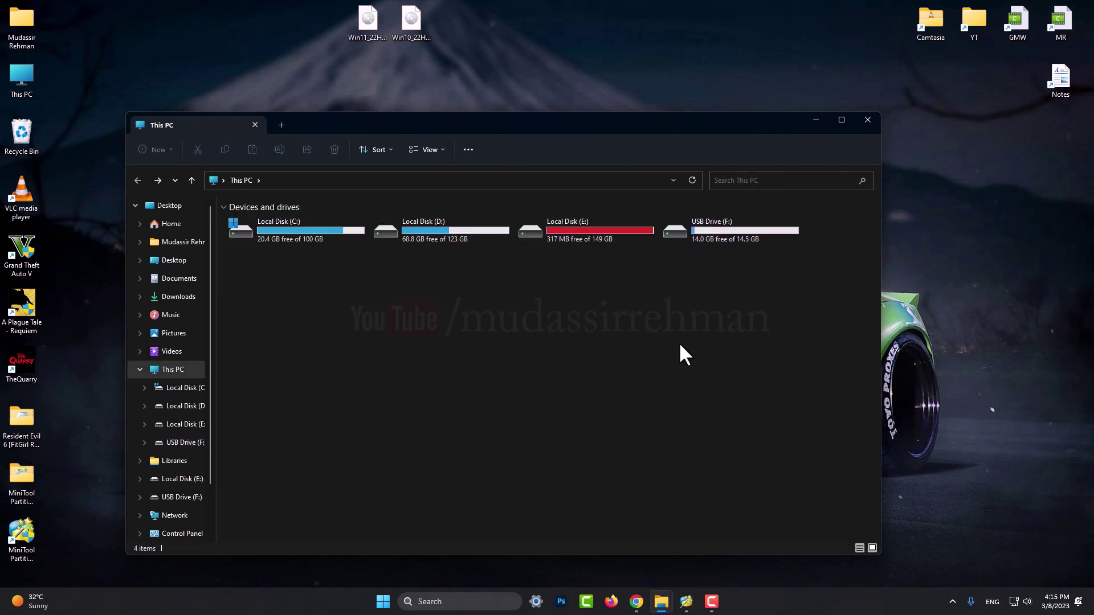
Copy the Win10_22H2_EnglishInternational_x64 disc image from the desktop to the clipboard and open USB Drive (F:)
{"action": "right_click", "coordinate": [416, 18]}
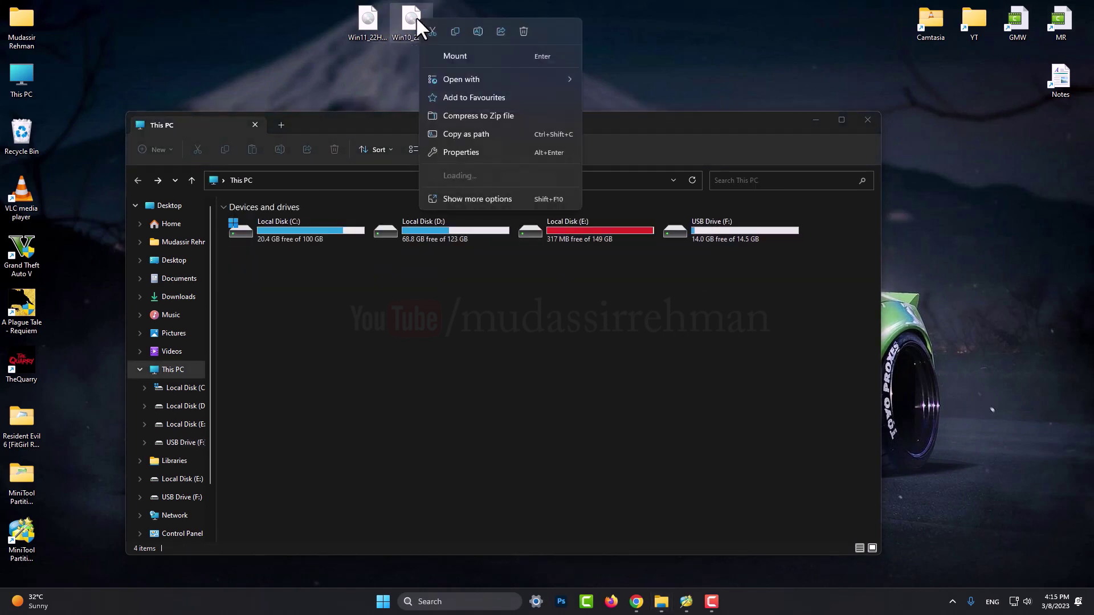
{"action": "left_click", "coordinate": [456, 32]}
{"action": "left_click", "coordinate": [687, 239]}
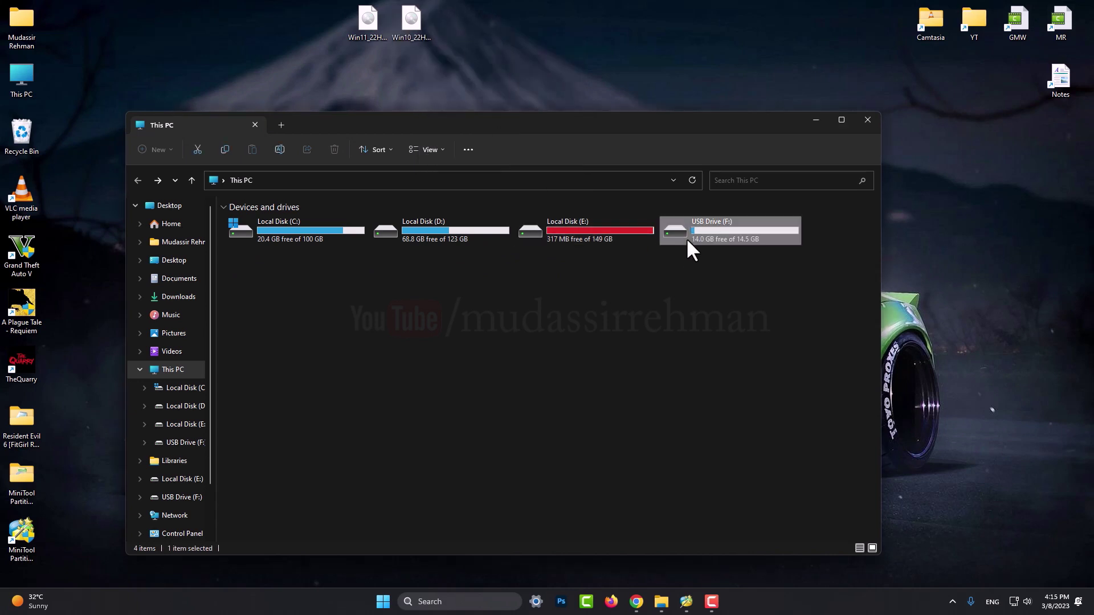
{"action": "double_click", "coordinate": [687, 238]}
Check the size of the desktop's Win10_22H2_EnglishInternational_x64 disc image in its properties
{"action": "right_click", "coordinate": [411, 13]}
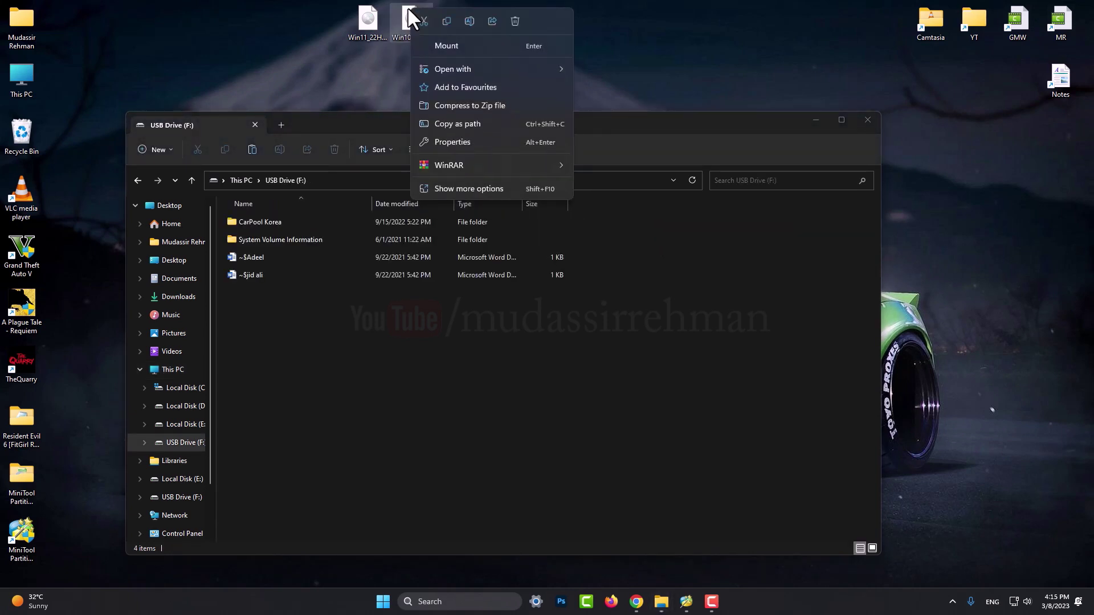
{"action": "left_click", "coordinate": [442, 144]}
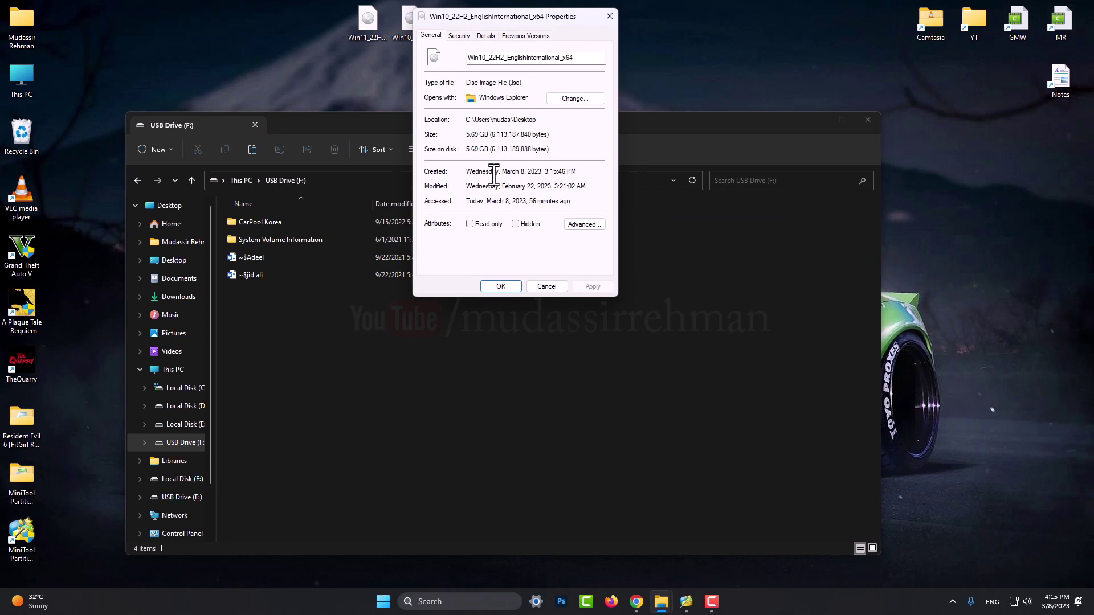
{"action": "left_click", "coordinate": [505, 286]}
Paste the copied Windows 10 disc image into USB Drive (F:), moving the copy progress window aside, and deselect the file once copied
{"action": "right_click", "coordinate": [442, 363]}
{"action": "left_click", "coordinate": [922, 288]}
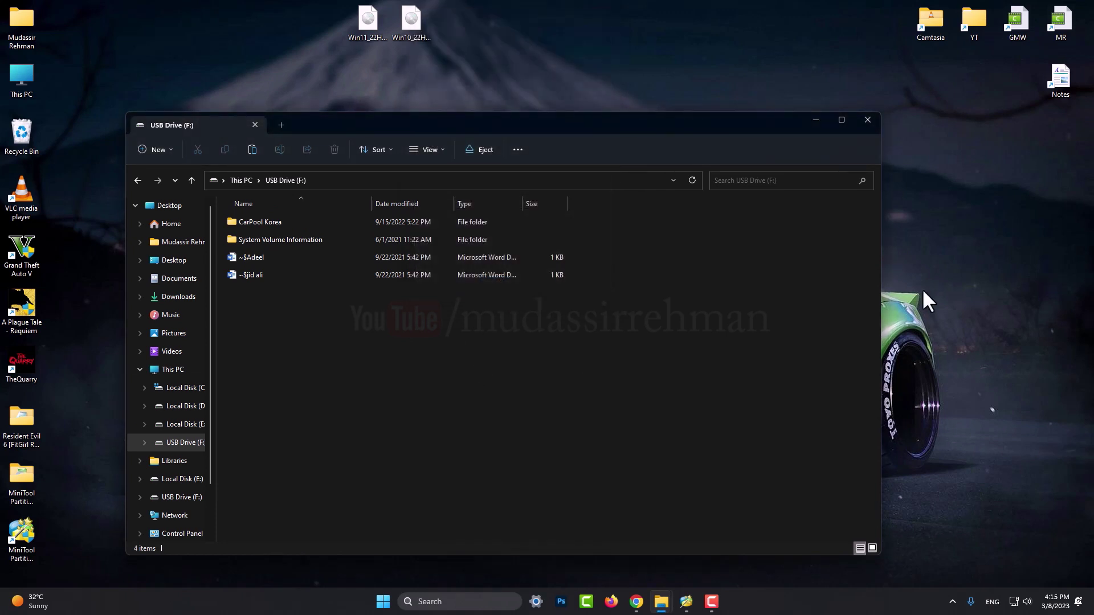
{"action": "key", "text": "ctrl+v"}
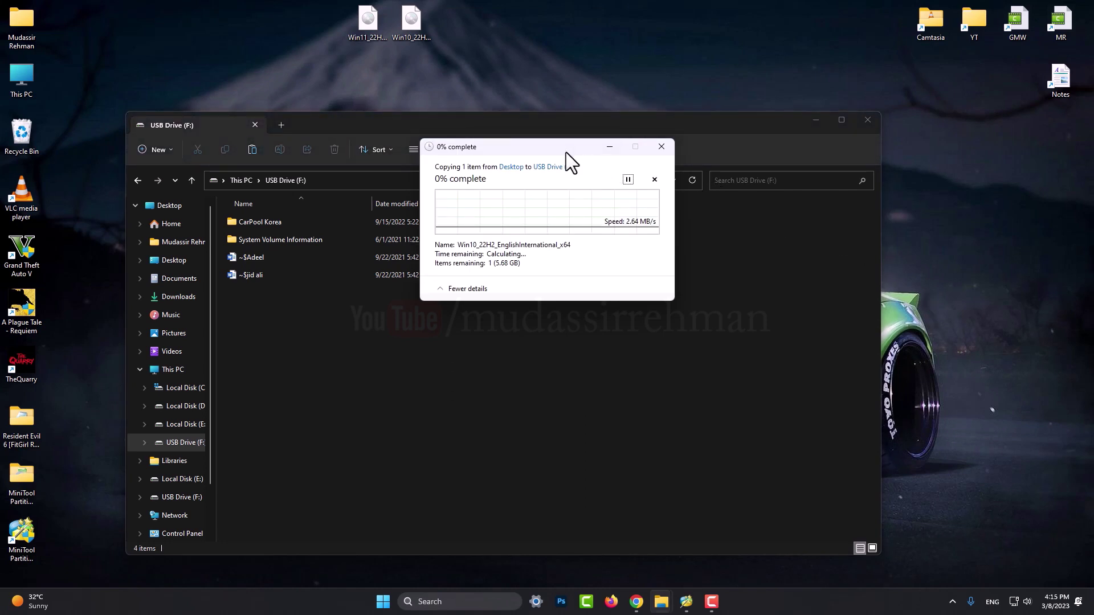
{"action": "left_click_drag", "start_coordinate": [566, 152], "coordinate": [825, 249]}
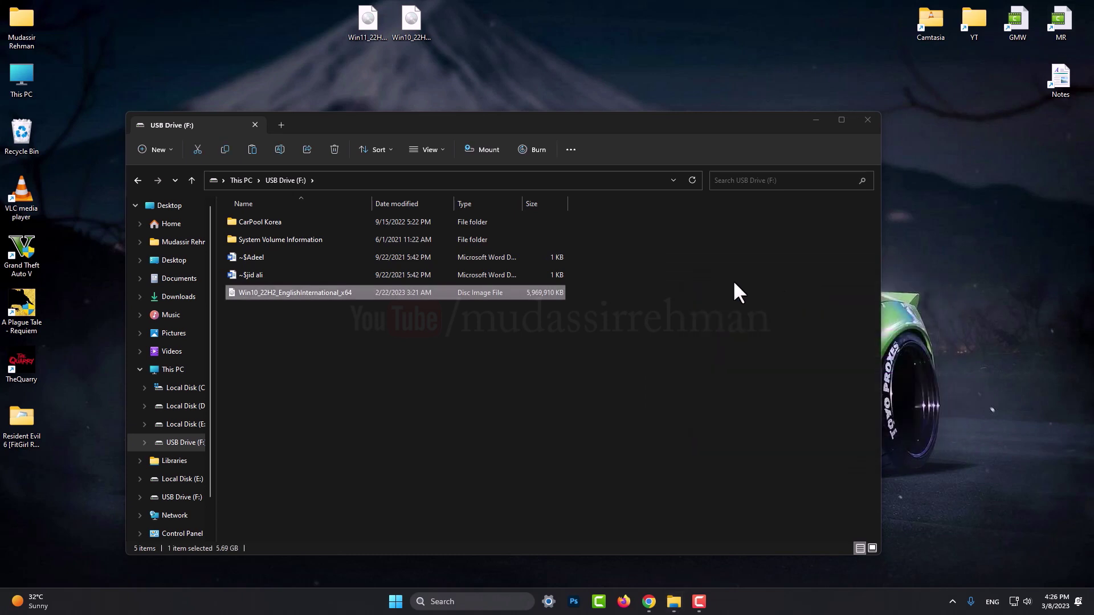
{"action": "left_click", "coordinate": [455, 365]}
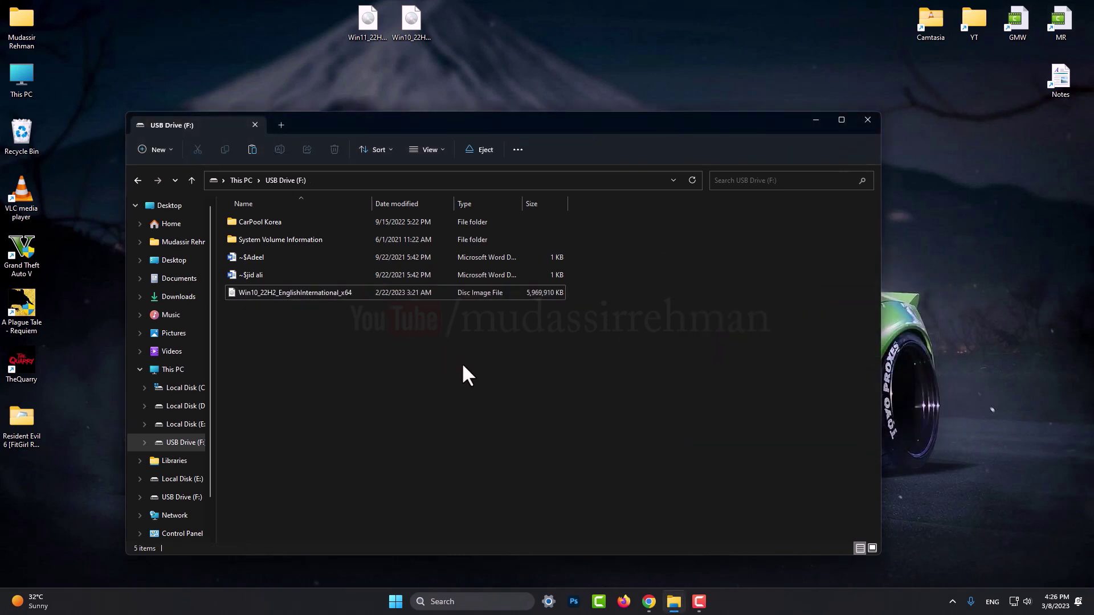
Check the file system of USB Drive (F:) in its properties, and reopen the drive to select the copied Windows 10 disc image
{"action": "key", "text": "alt+Up"}
{"action": "right_click", "coordinate": [730, 233]}
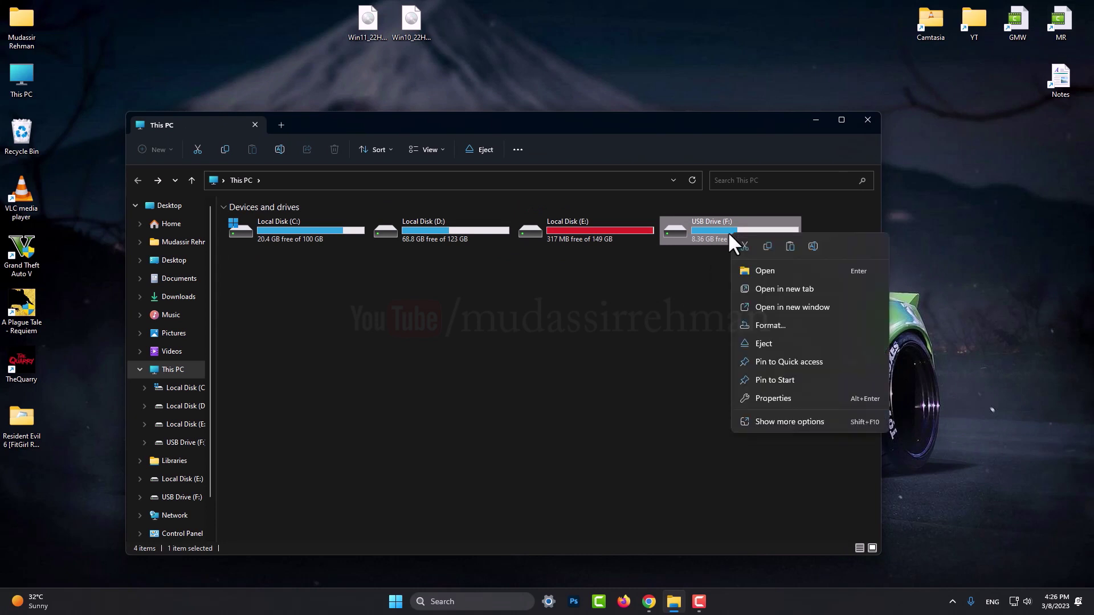
{"action": "left_click", "coordinate": [772, 398]}
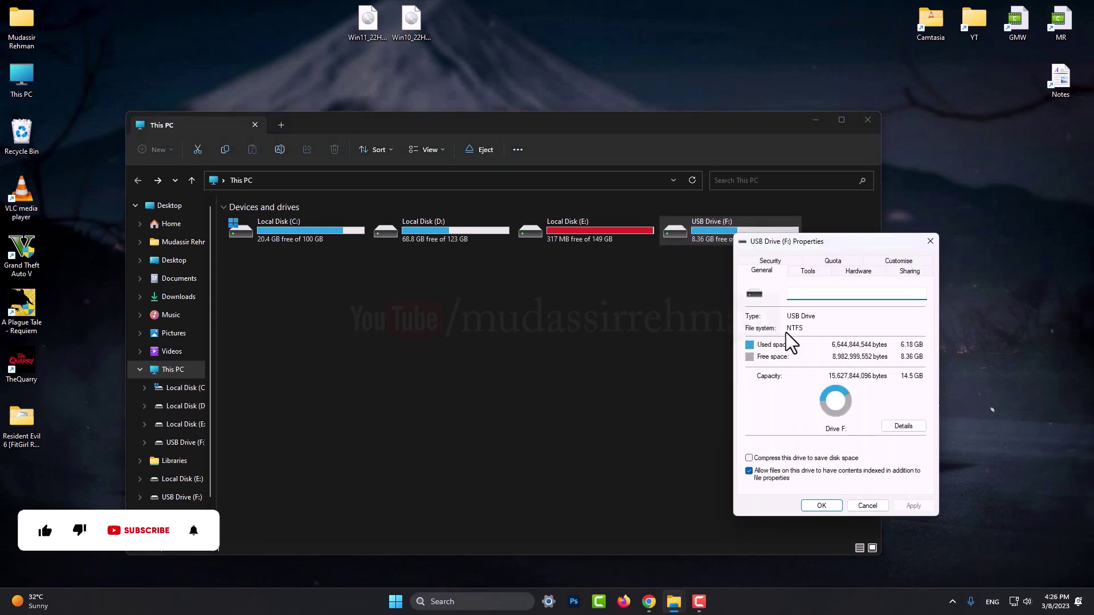
{"action": "left_click", "coordinate": [827, 505]}
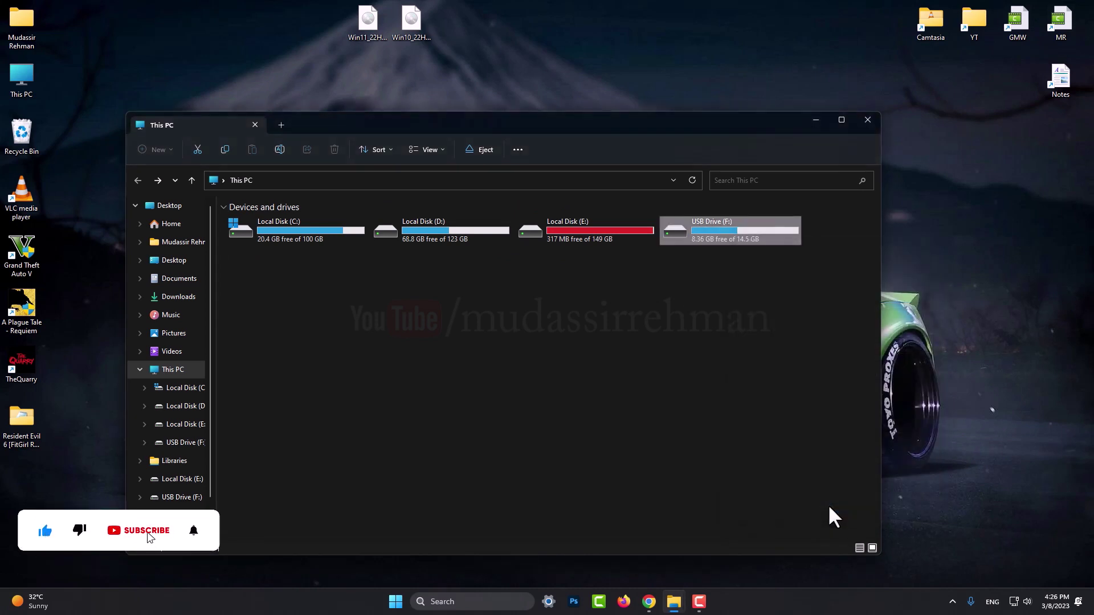
{"action": "double_click", "coordinate": [725, 237]}
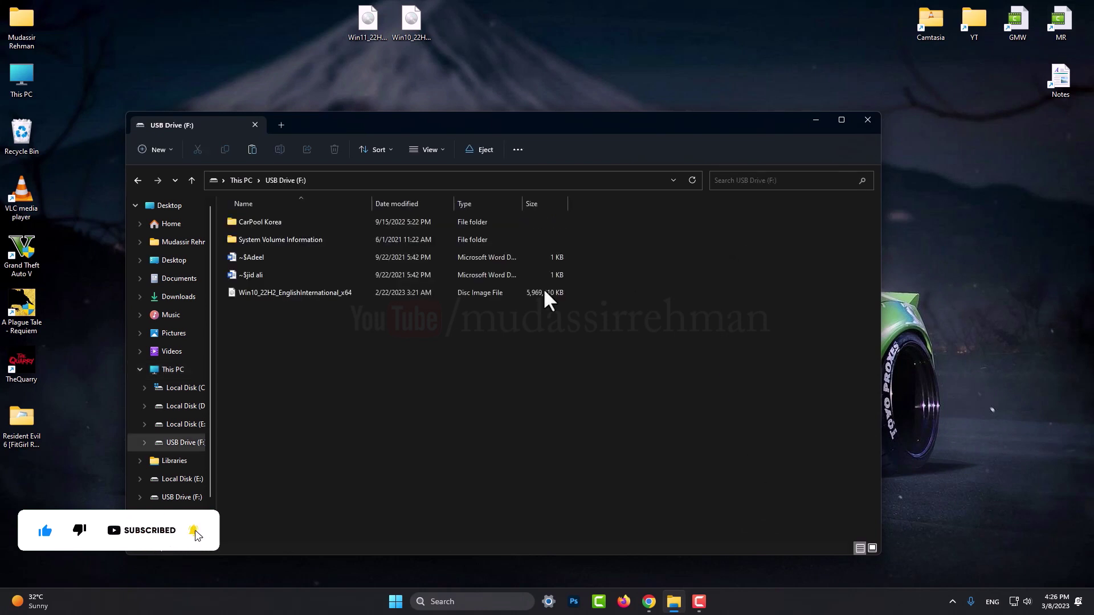
{"action": "left_click", "coordinate": [278, 291]}
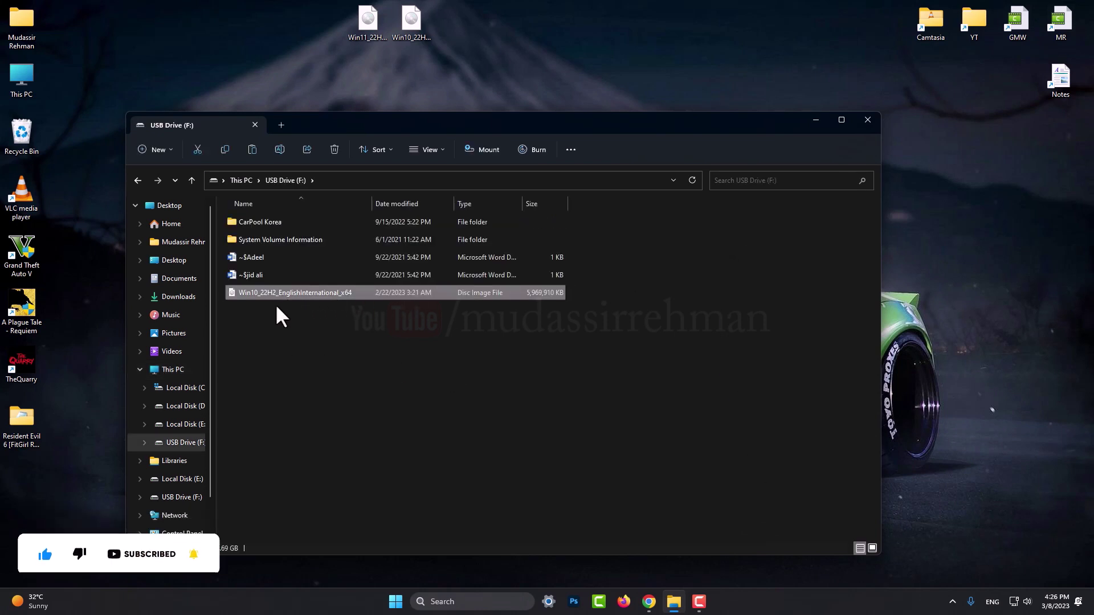